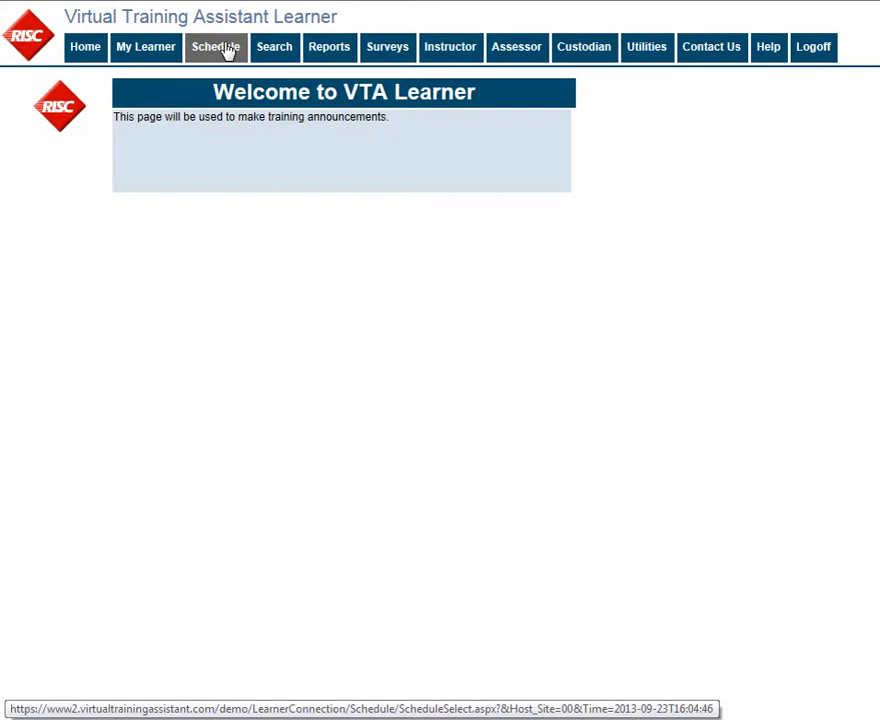
# - Show the training schedule and scroll the September 2013 calendar for RISC - Houston
pyautogui.click(228, 50)
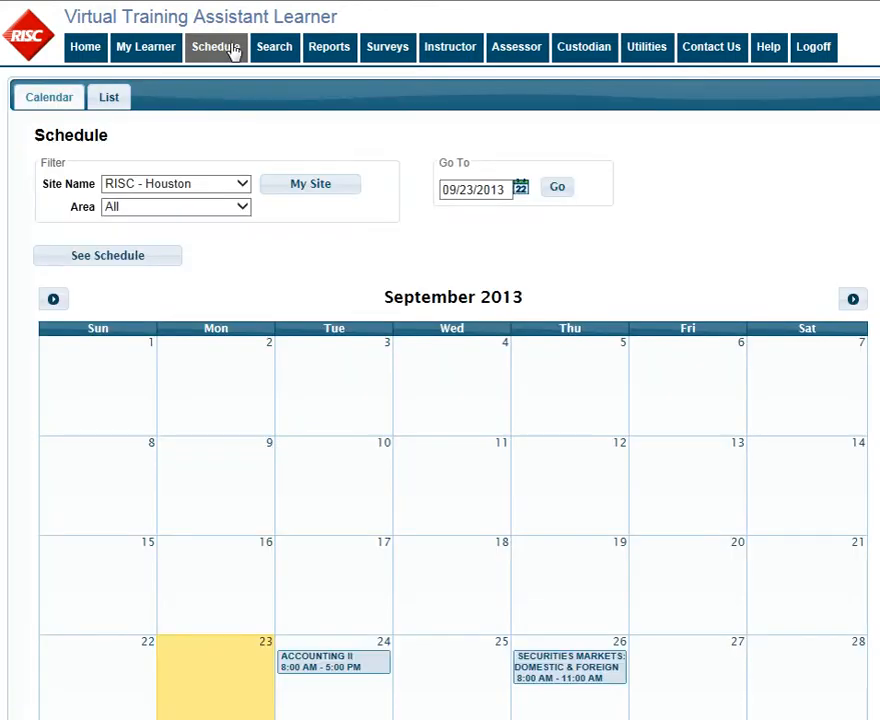
pyautogui.scroll(-3, 836, 552)
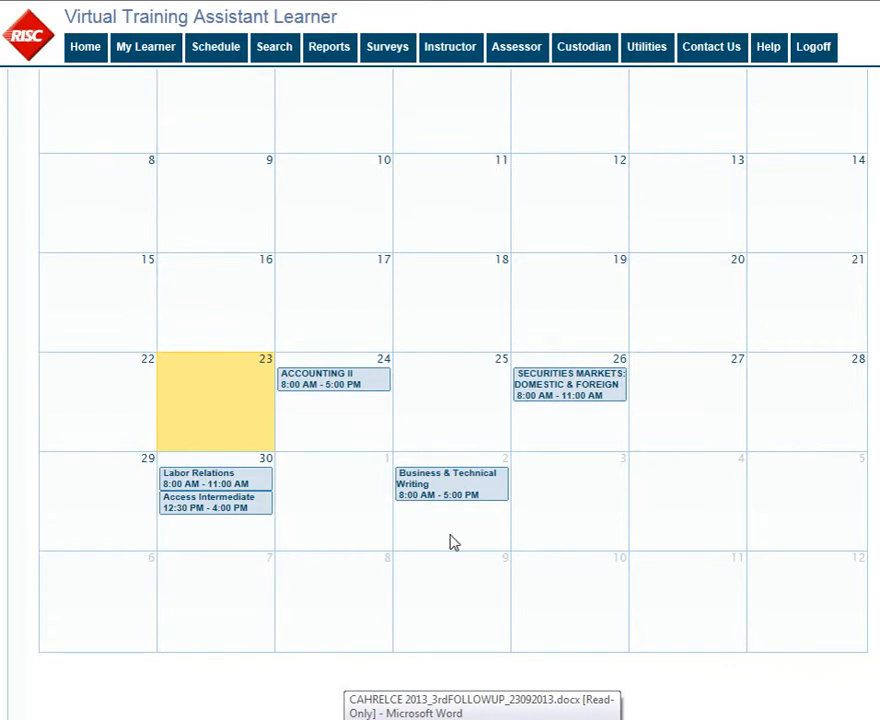
# - Sign up for the 10/2/2013 Business & Technical Writing class, pending approval, then return to the calendar
pyautogui.click(421, 495)
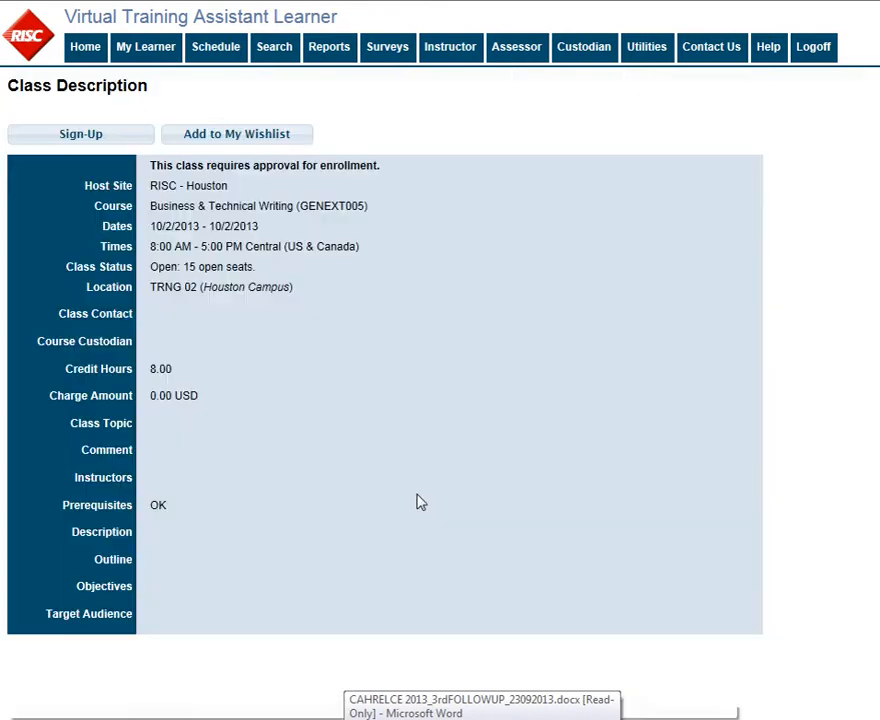
pyautogui.click(82, 138)
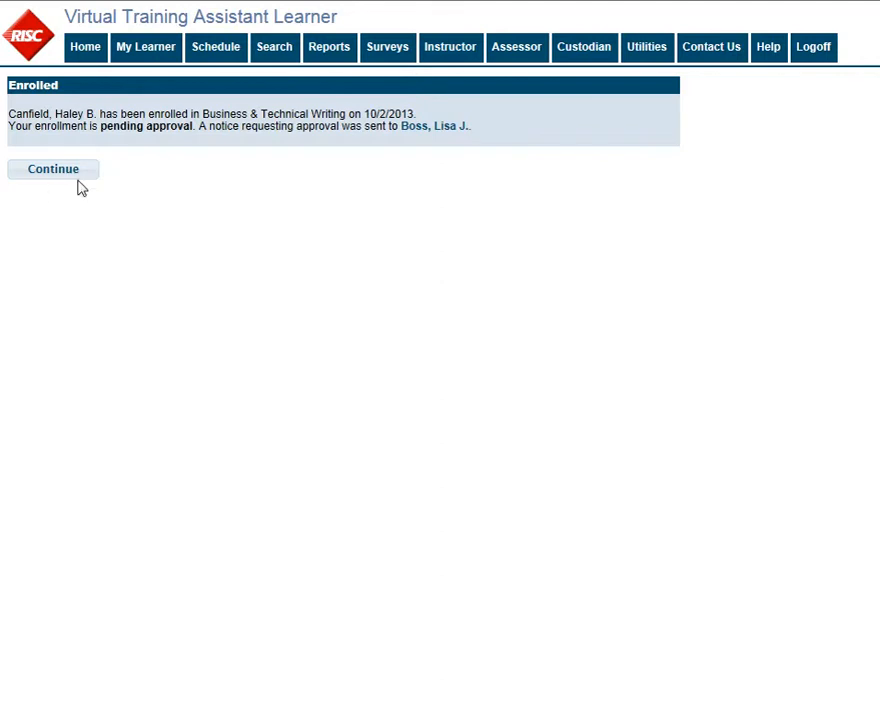
pyautogui.click(33, 175)
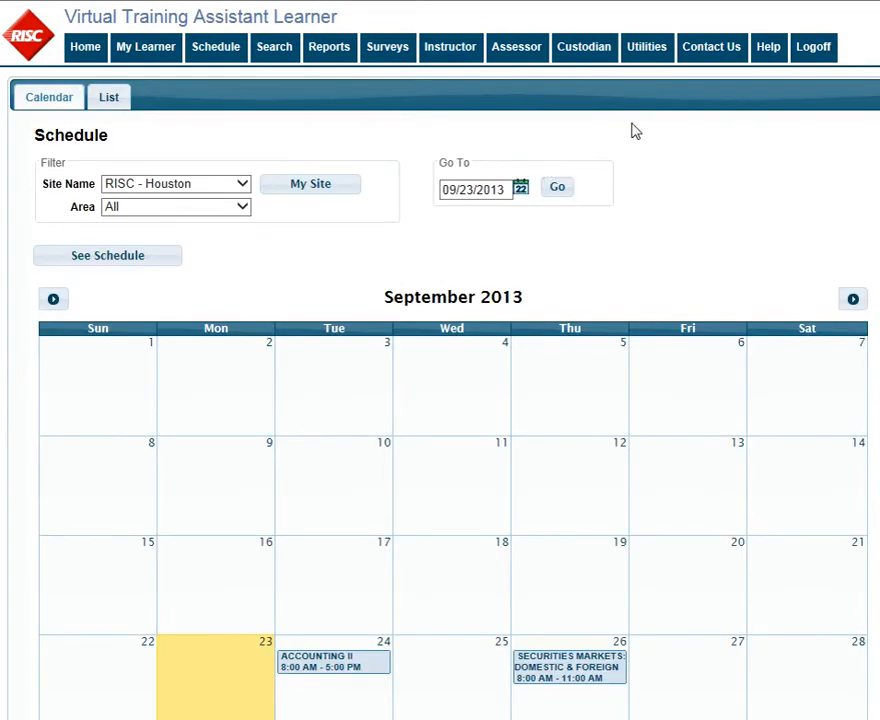
# - Log off and log on with the supervisor's logon ID and password, then view My Learner's To Do list
pyautogui.click(800, 55)
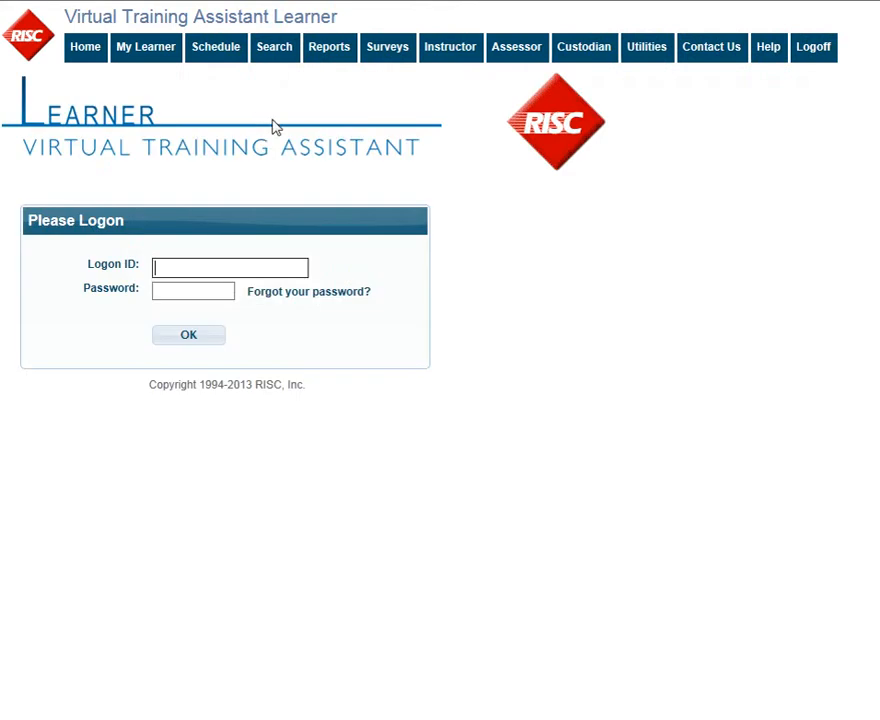
pyautogui.write('lisa')
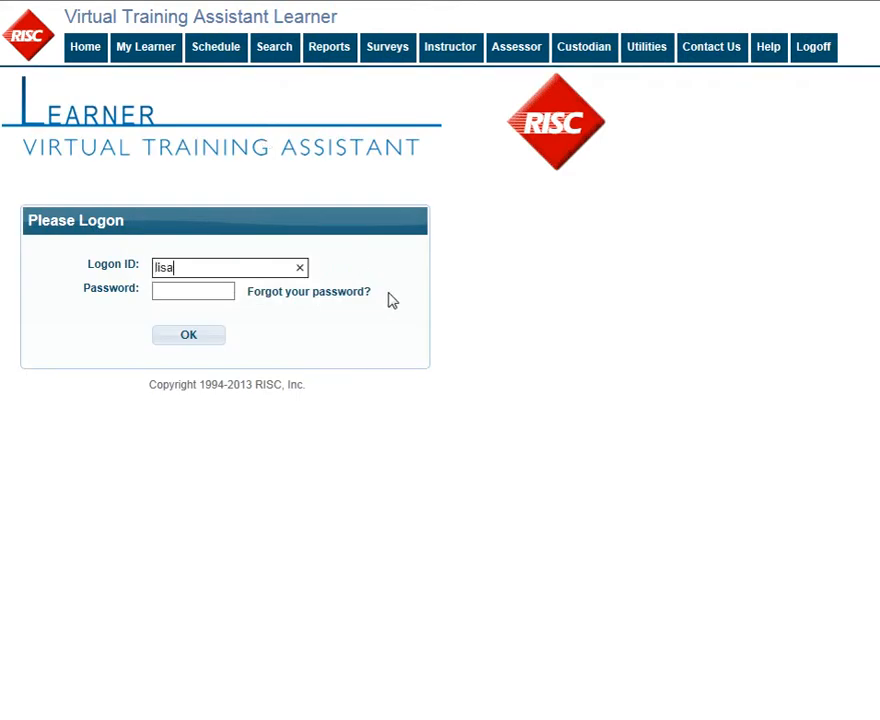
pyautogui.write('boss')
pyautogui.press('Tab')
pyautogui.write('••••')
pyautogui.press('Return')
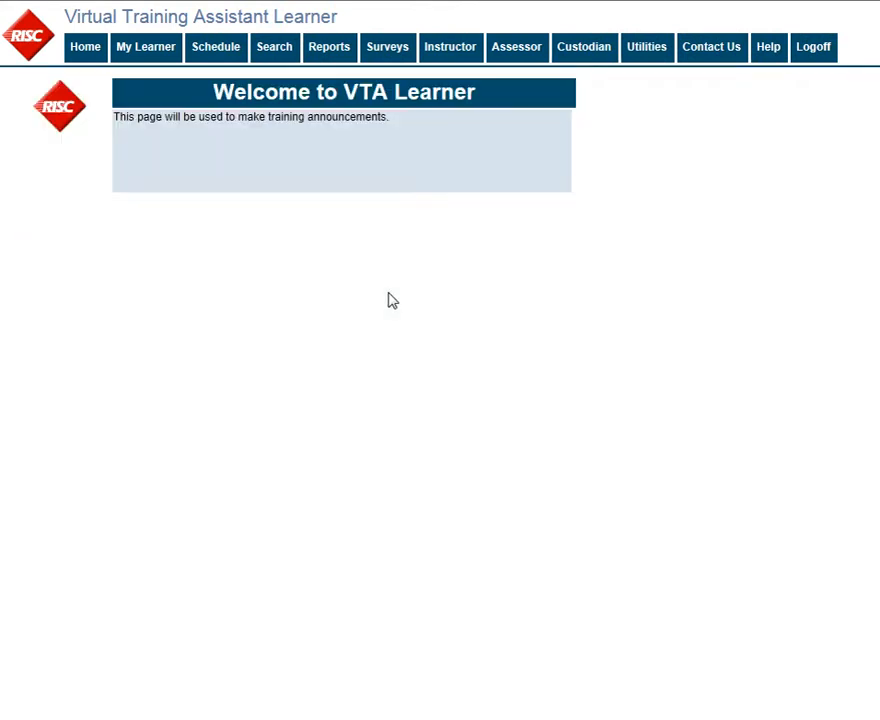
pyautogui.click(140, 50)
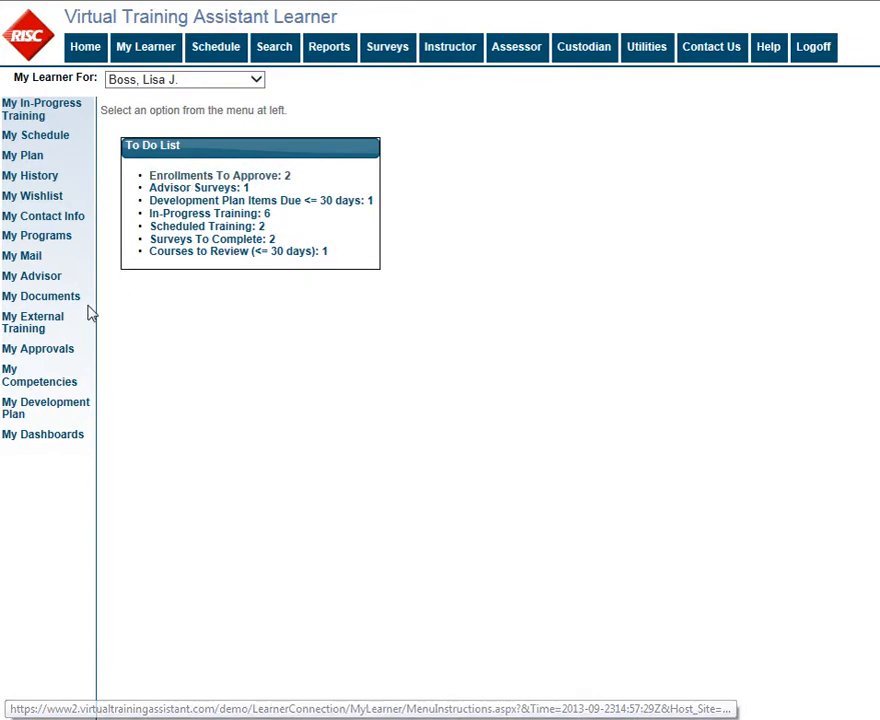
# - List My Approvals and tick the Business & Technical Writing enrollment request
pyautogui.click(61, 356)
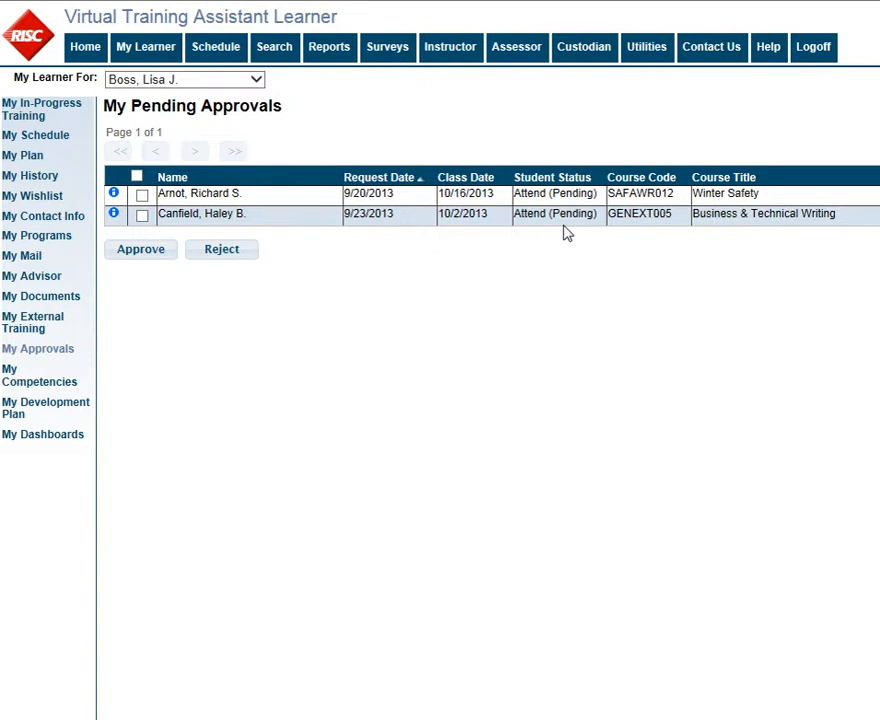
pyautogui.click(142, 216)
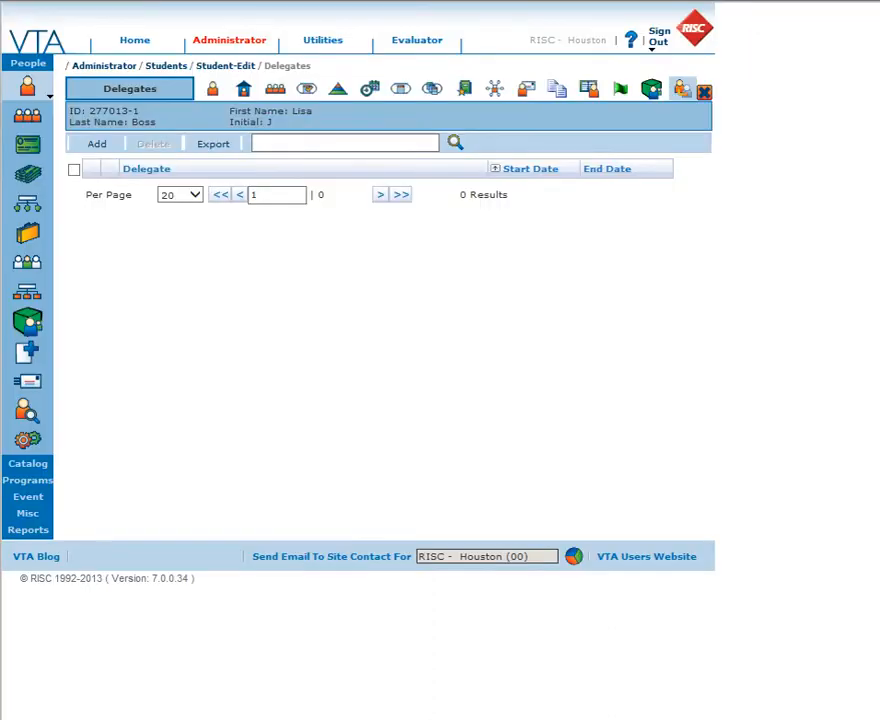
# - Check the learner's primary supervisor in their student record, then list the 21 scheduled classes
pyautogui.click(23, 91)
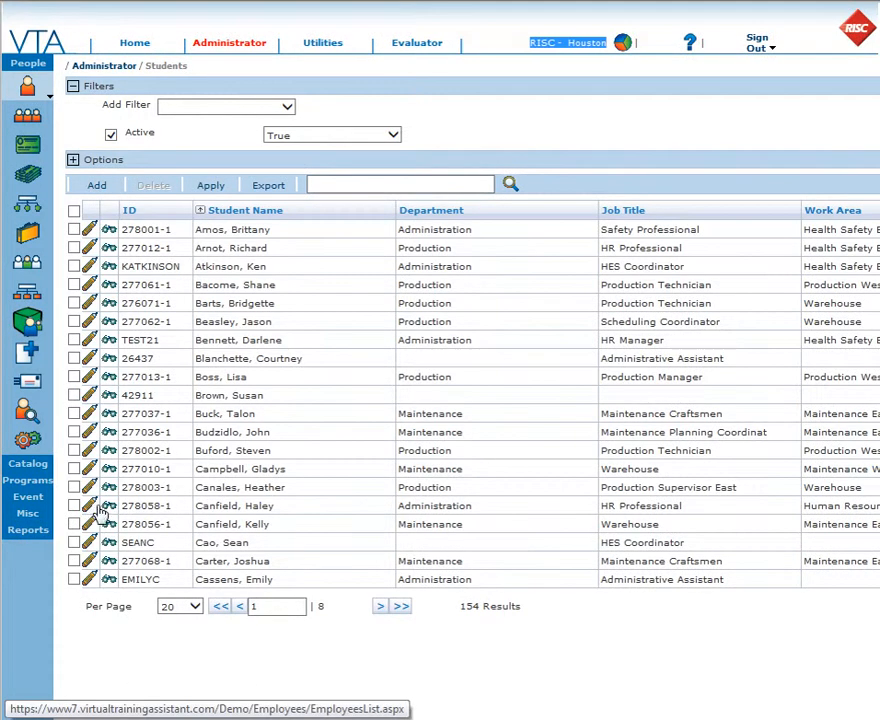
pyautogui.click(92, 508)
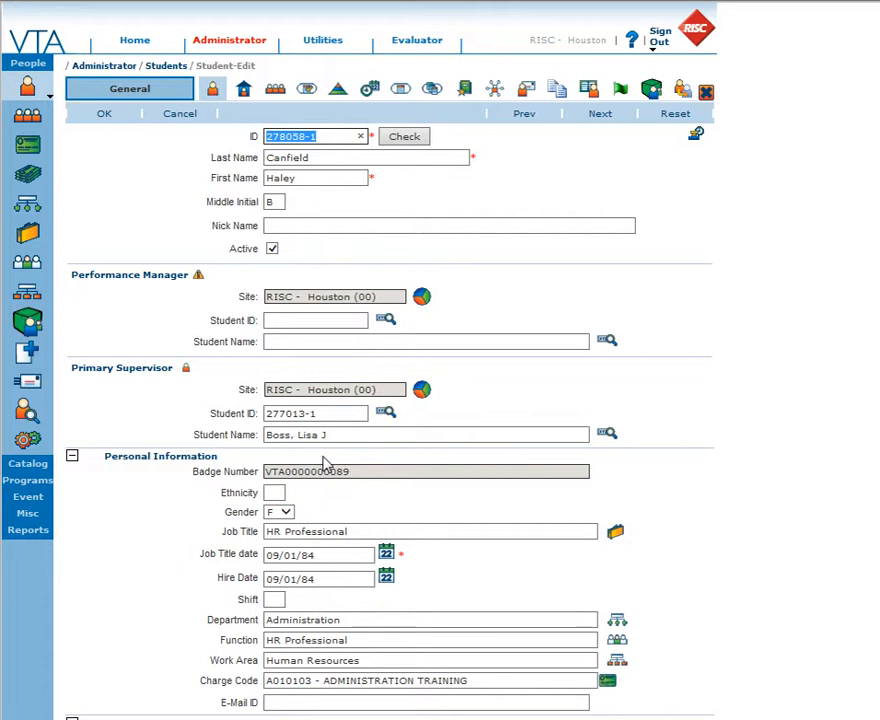
pyautogui.click(22, 500)
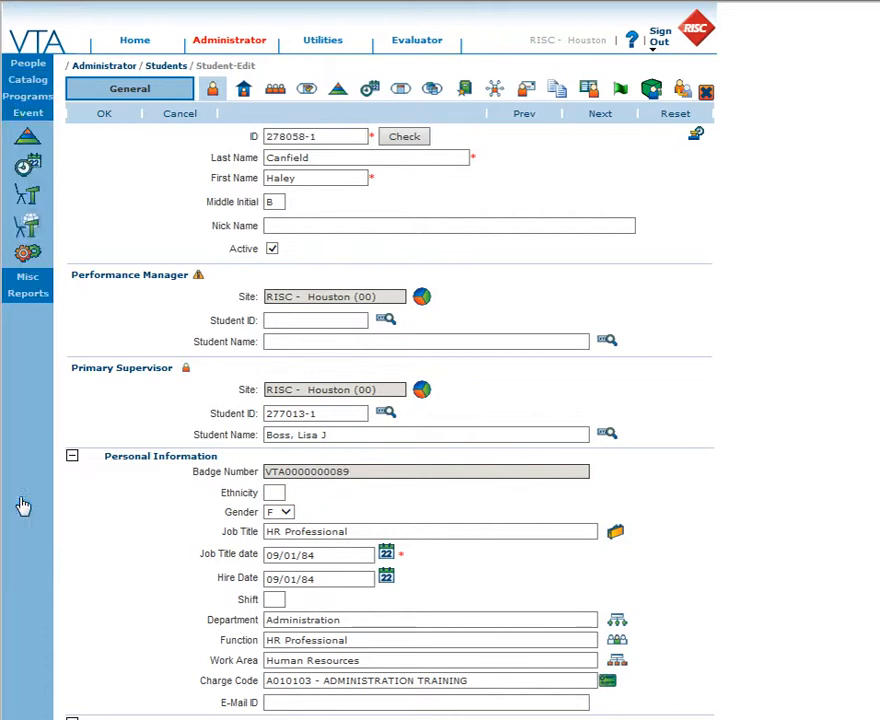
pyautogui.click(28, 172)
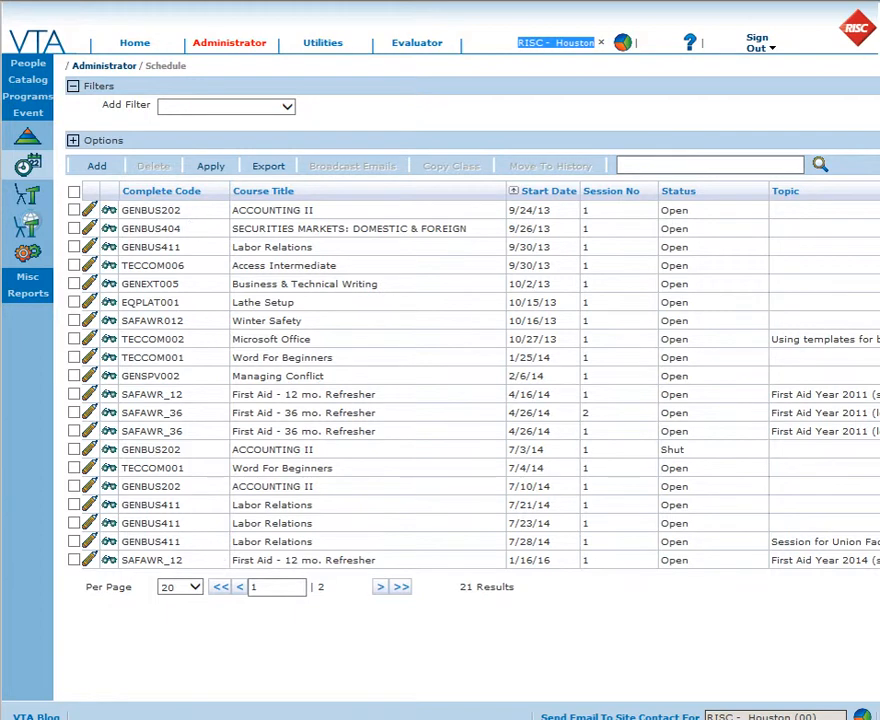
# - Open the 10/2/13 Business & Technical Writing class settings and scroll down to Requires Approval
pyautogui.click(89, 285)
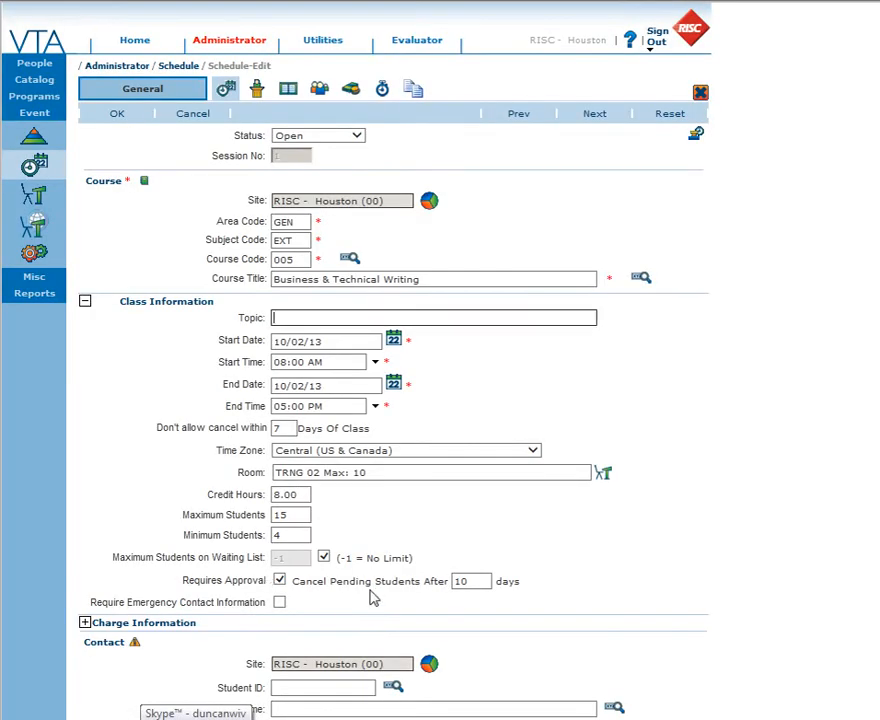
pyautogui.scroll(-2, 370, 596)
pyautogui.scroll(-1, 370, 596)
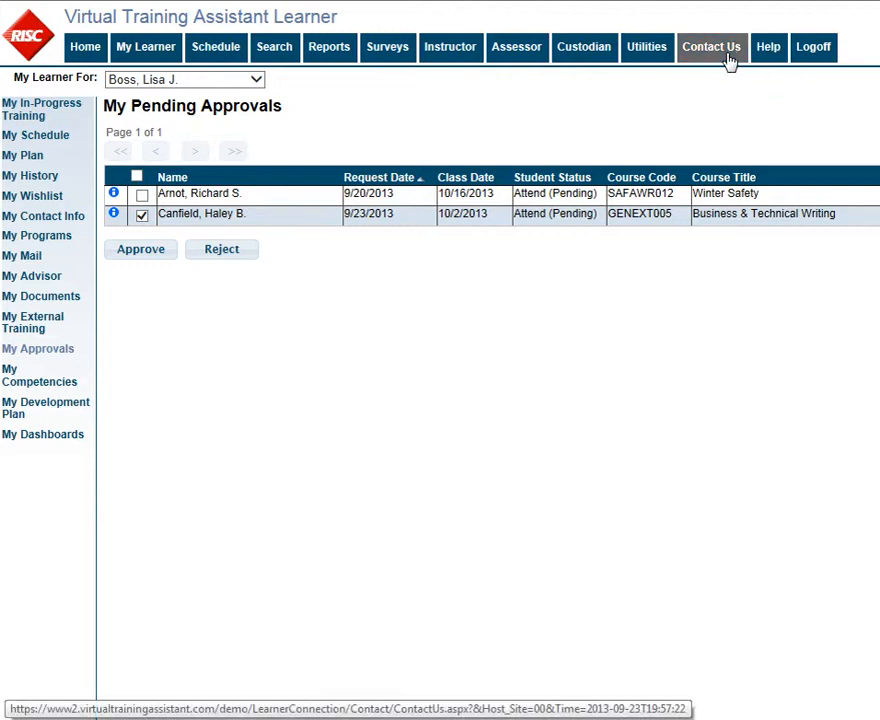
# - Start a new delegate from Utilities > My Delegates, with site RISC - Houston and From date 09/23/2013
pyautogui.click(646, 58)
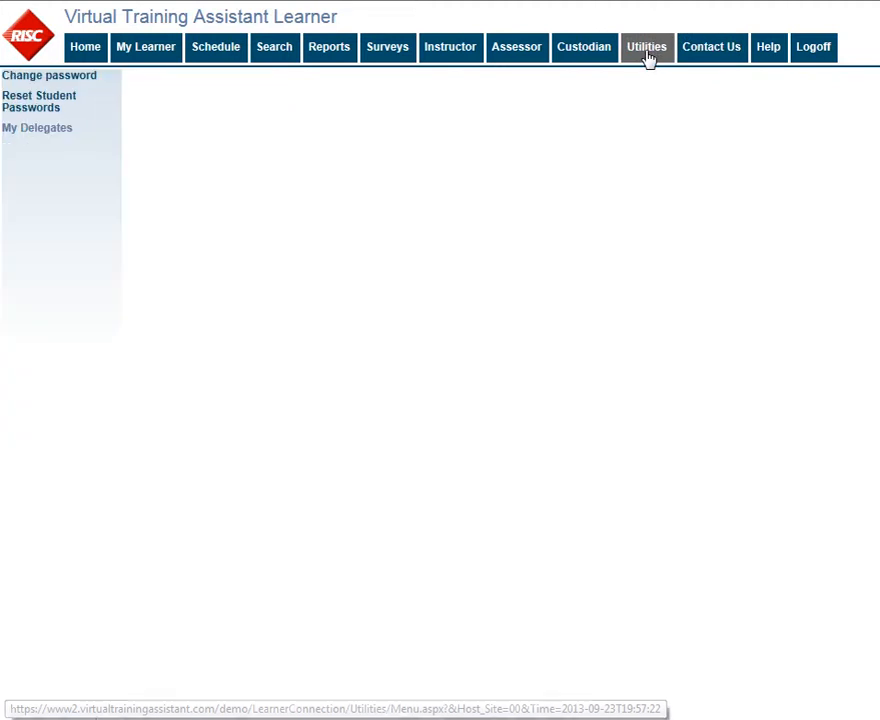
pyautogui.click(9, 133)
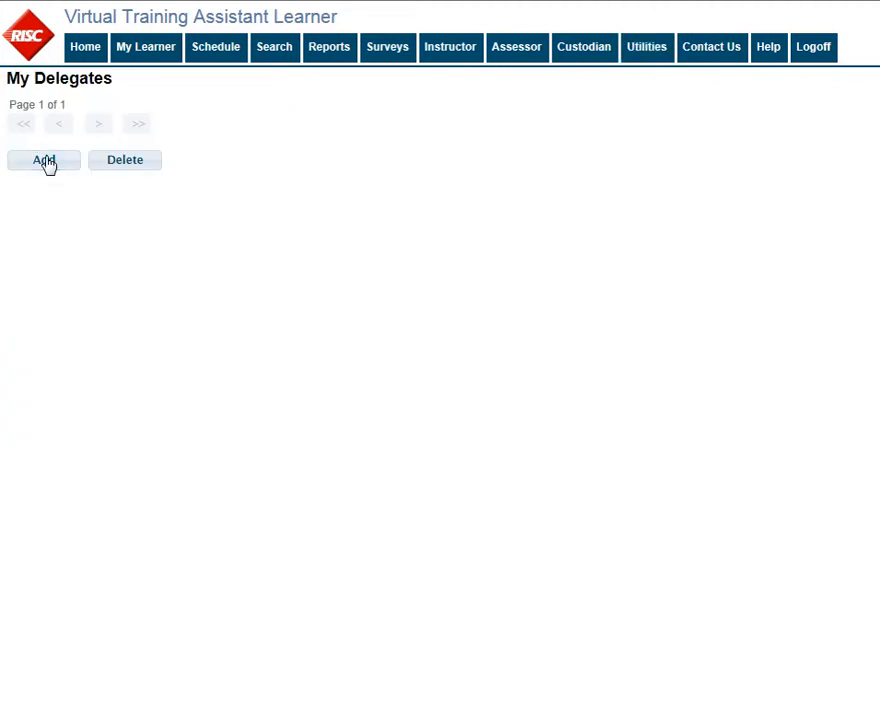
pyautogui.click(45, 161)
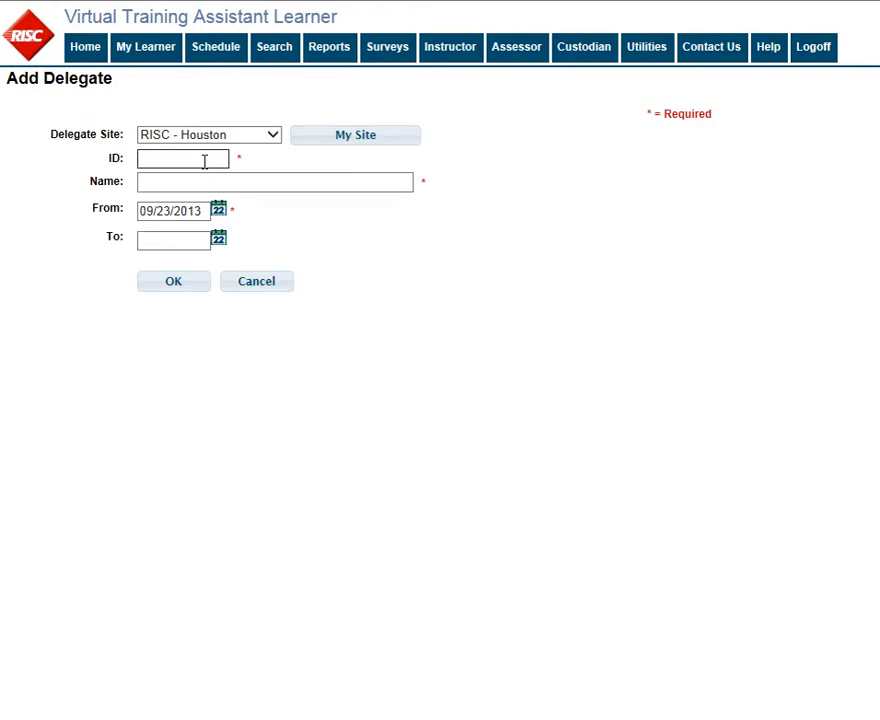
# - Save the colleague found by a partial-name search as delegate, ending 10/31/2013
pyautogui.click(227, 181)
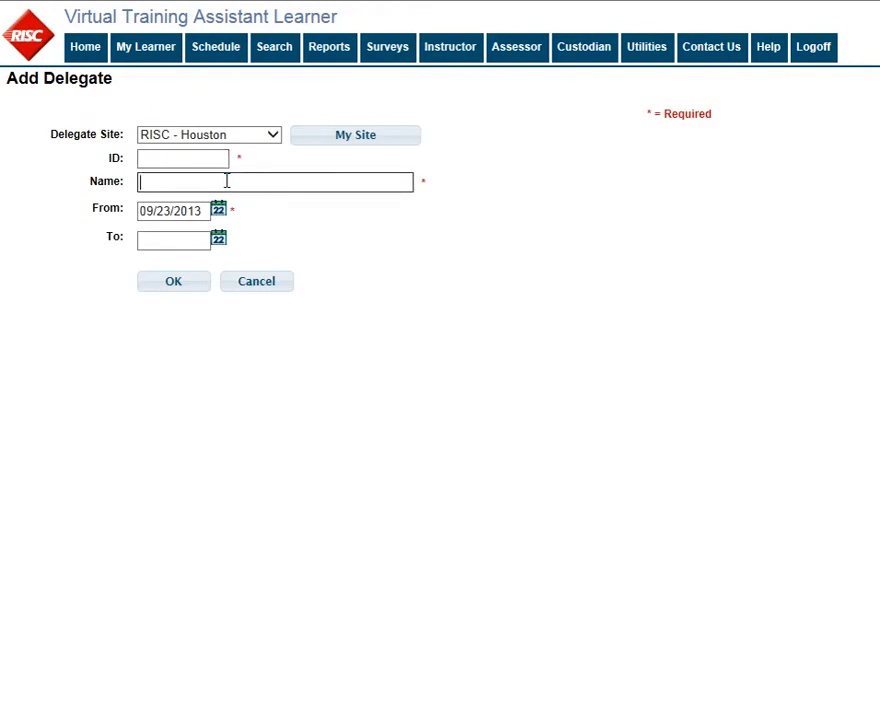
pyautogui.write('weld')
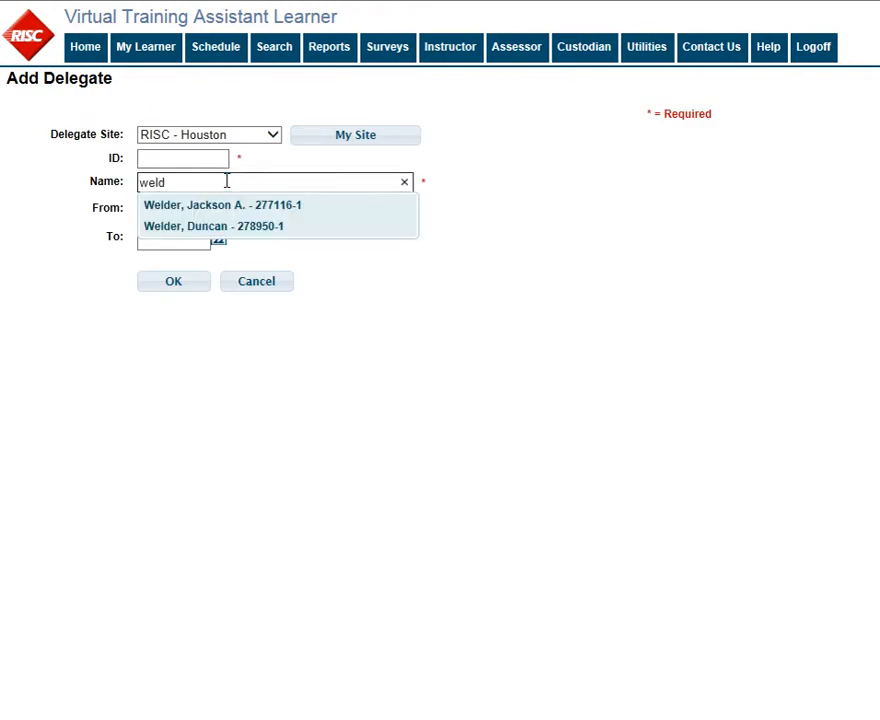
pyautogui.click(216, 206)
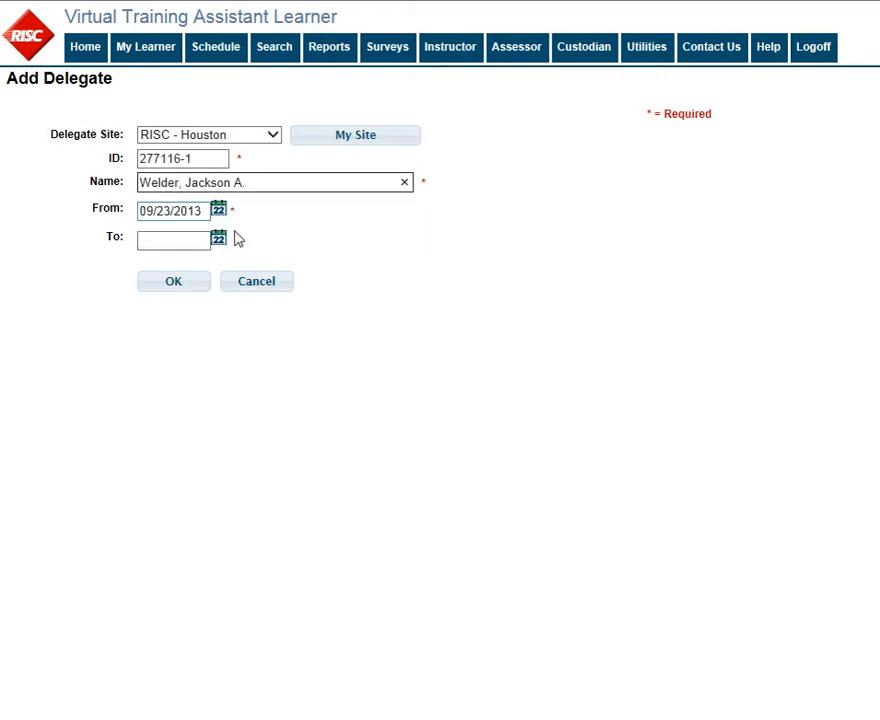
pyautogui.click(220, 240)
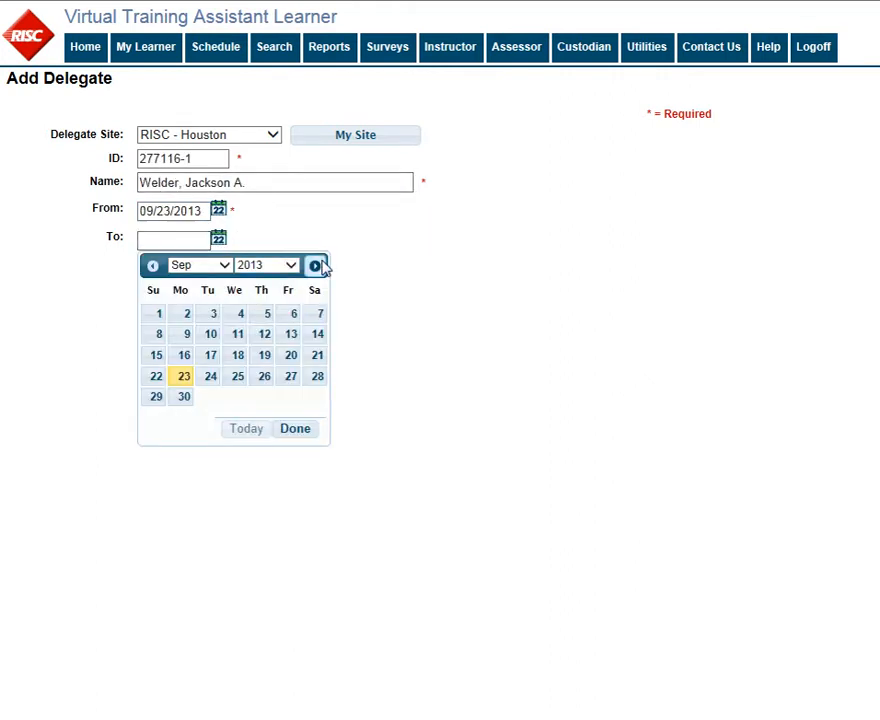
pyautogui.click(315, 265)
pyautogui.click(264, 397)
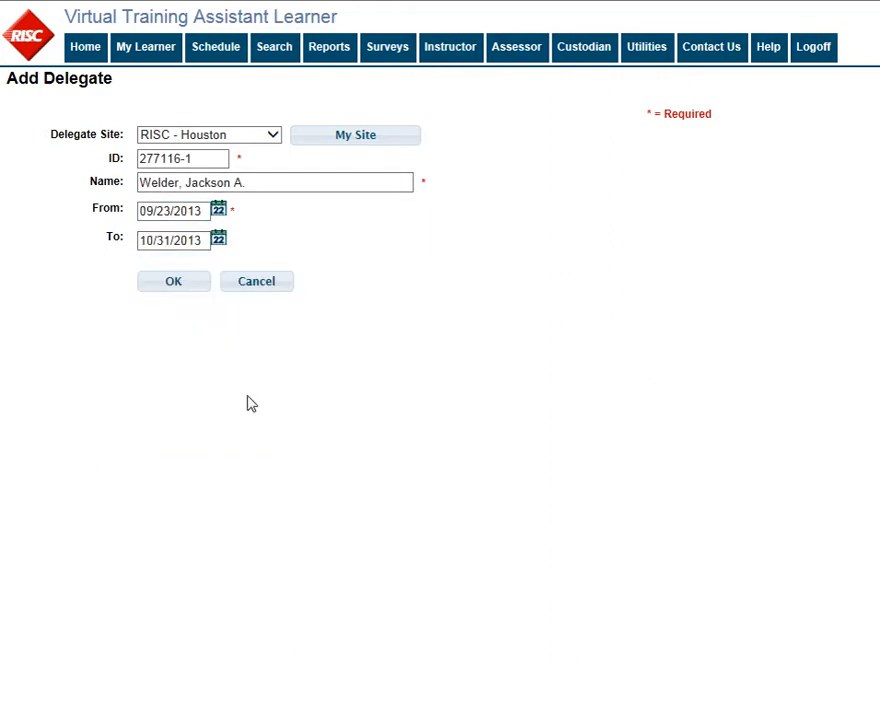
pyautogui.click(170, 288)
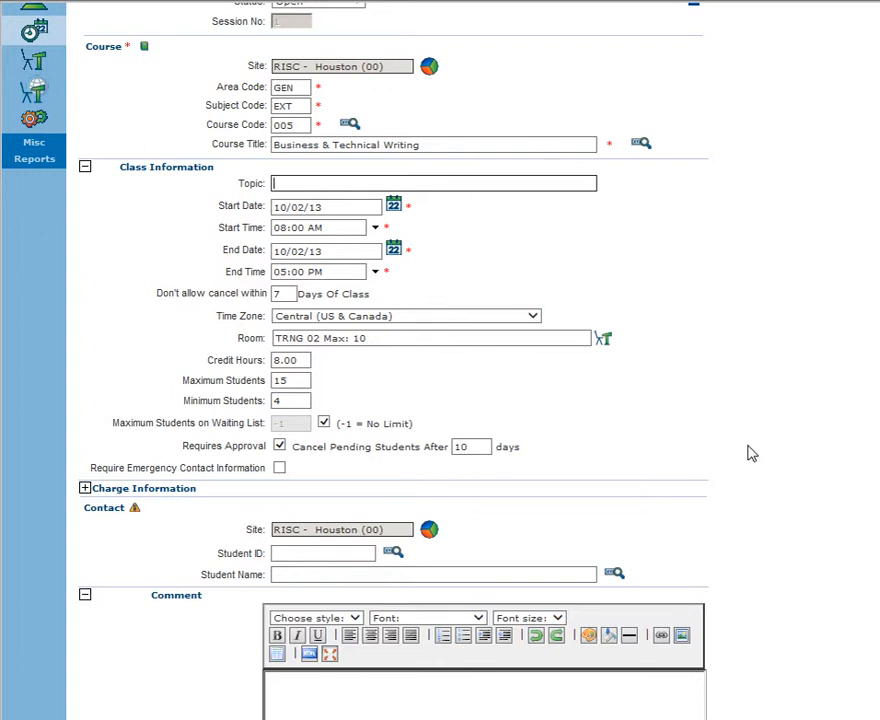
# - Open the supervisor's student record under People and view its delegate, active 9/23/13 to 10/31/13
pyautogui.scroll(1, 745, 459)
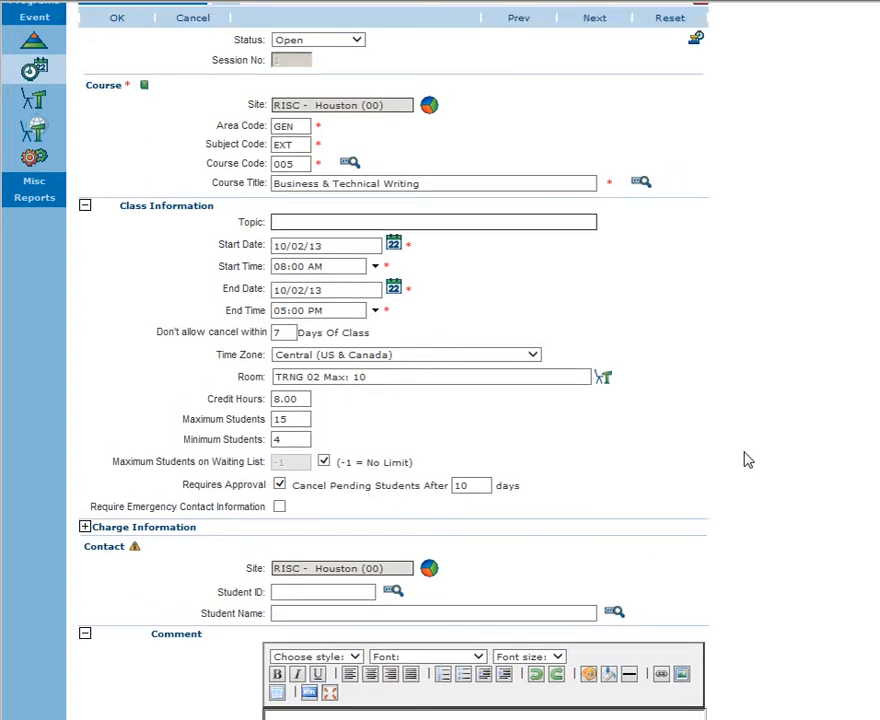
pyautogui.scroll(2, 600, 430)
pyautogui.click(30, 64)
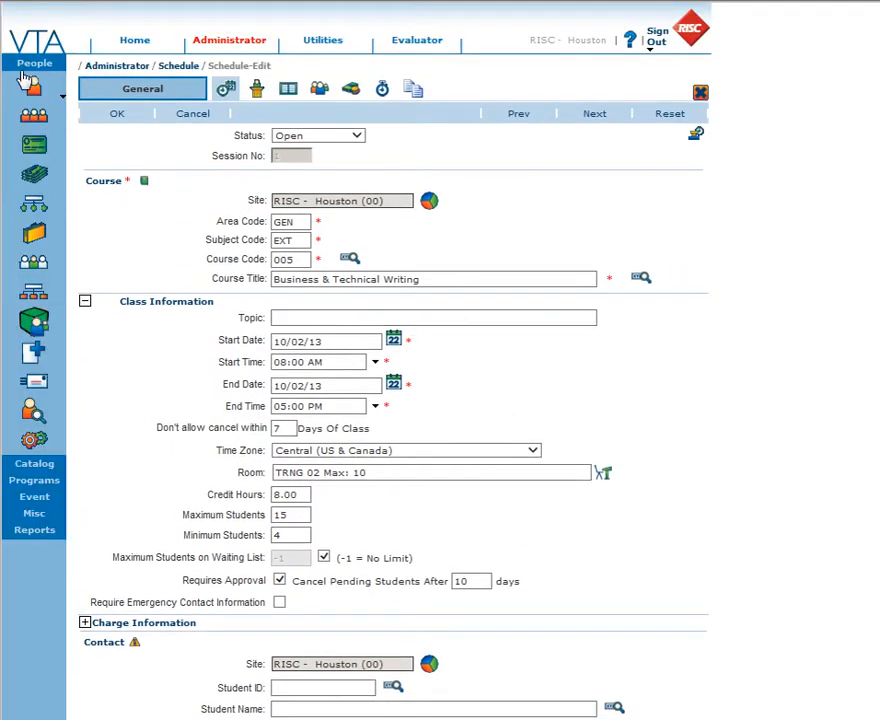
pyautogui.click(30, 86)
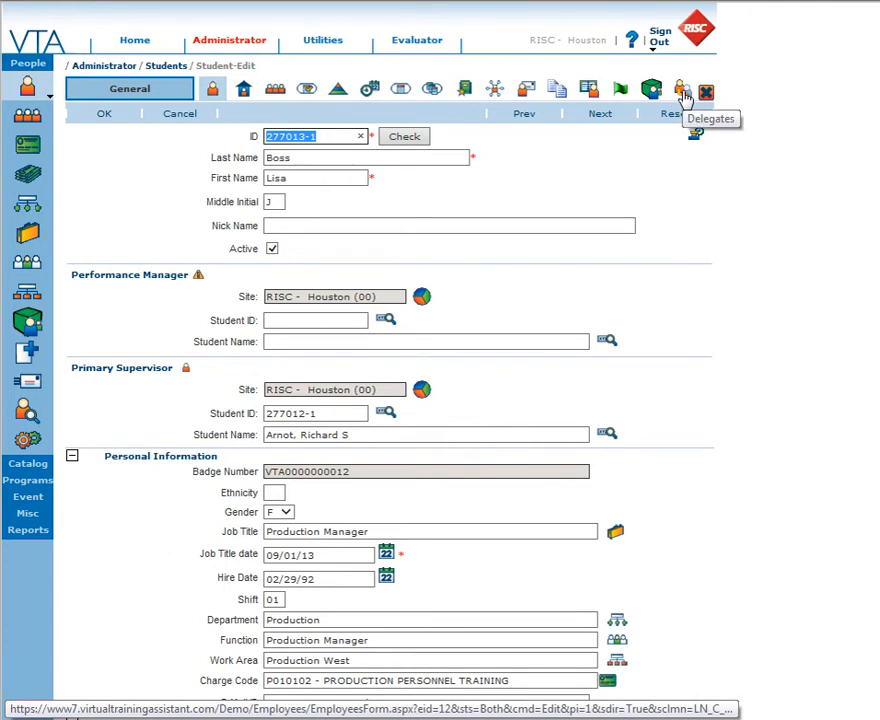
pyautogui.click(684, 93)
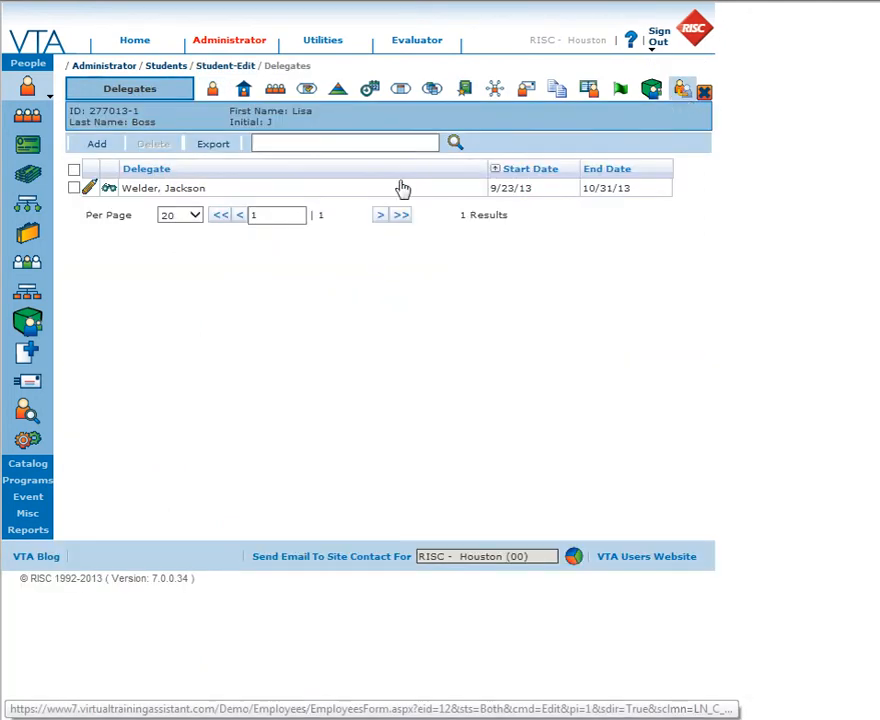